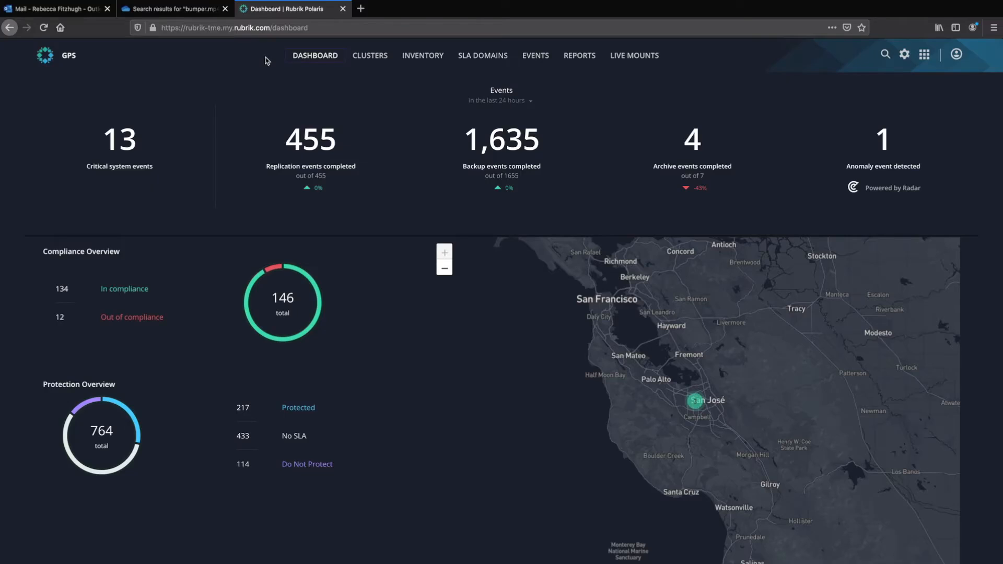
# Review the frequency, retention and protected objects of the DEMO-CNA-12H-30D SLA domain
pyautogui.click(498, 62)
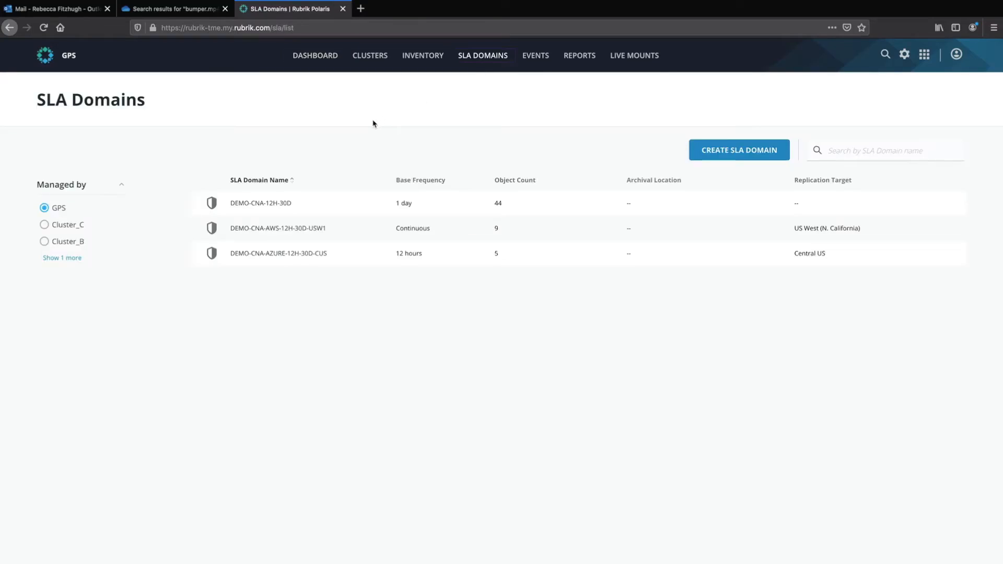
pyautogui.click(271, 203)
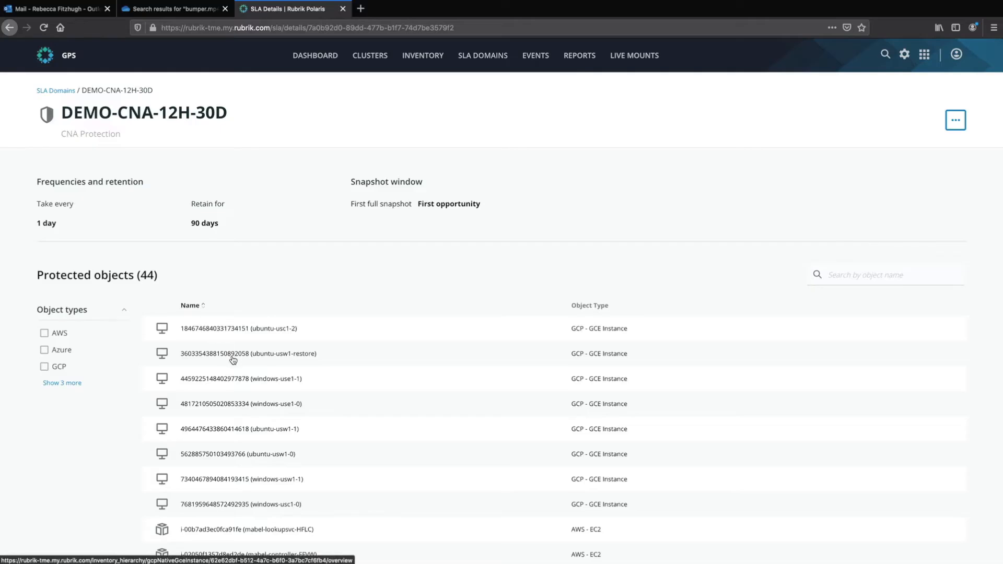
pyautogui.scroll(-2, 233, 359)
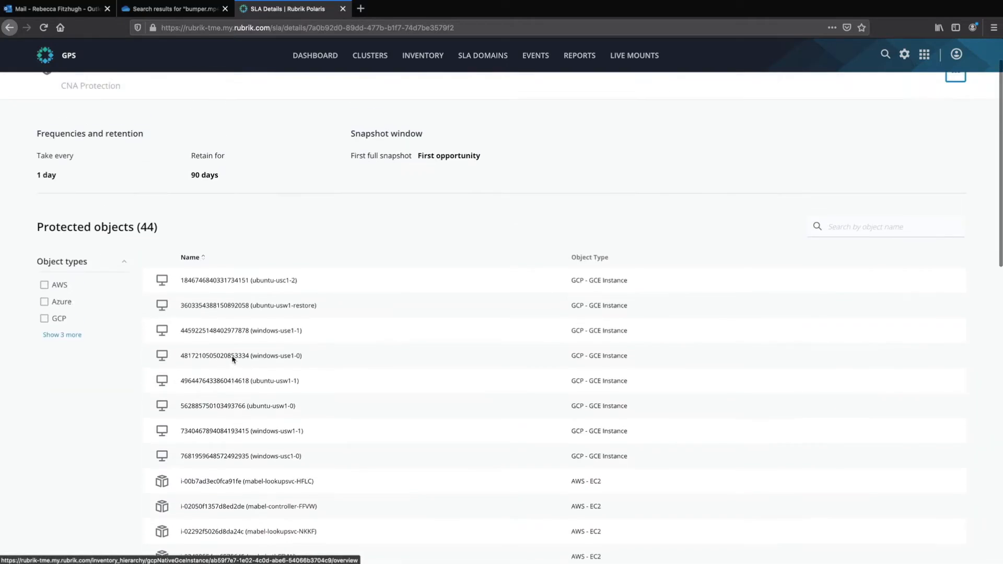
pyautogui.scroll(2, 233, 359)
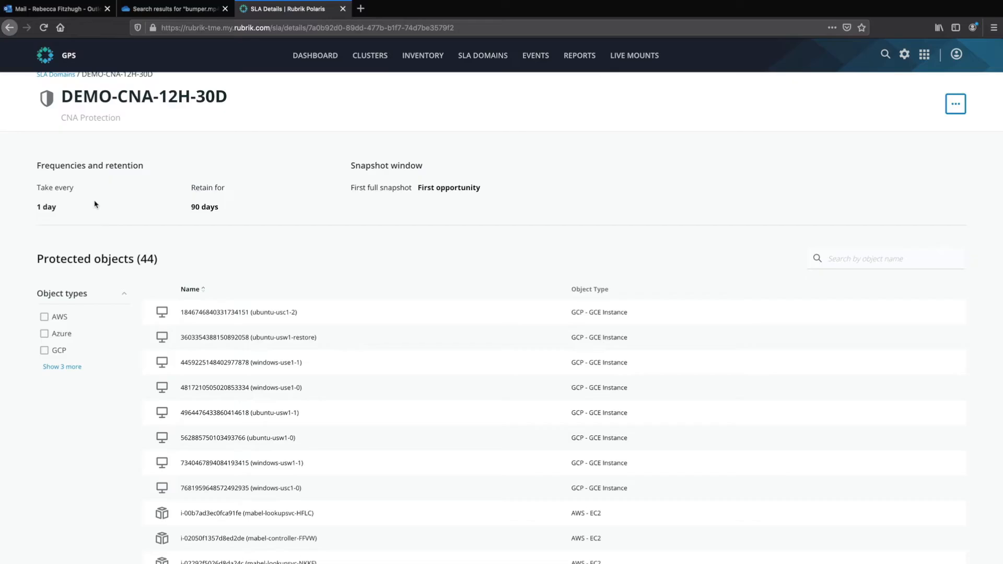
# Open the user list of the rubrik Office 365 subscription in the inventory and show OneDrive as the data source
pyautogui.click(406, 57)
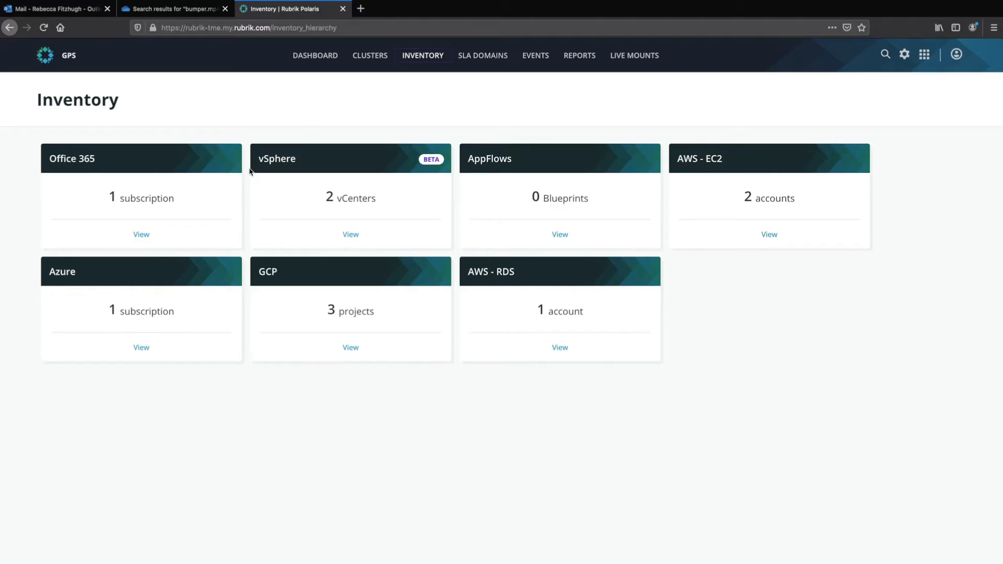
pyautogui.click(141, 235)
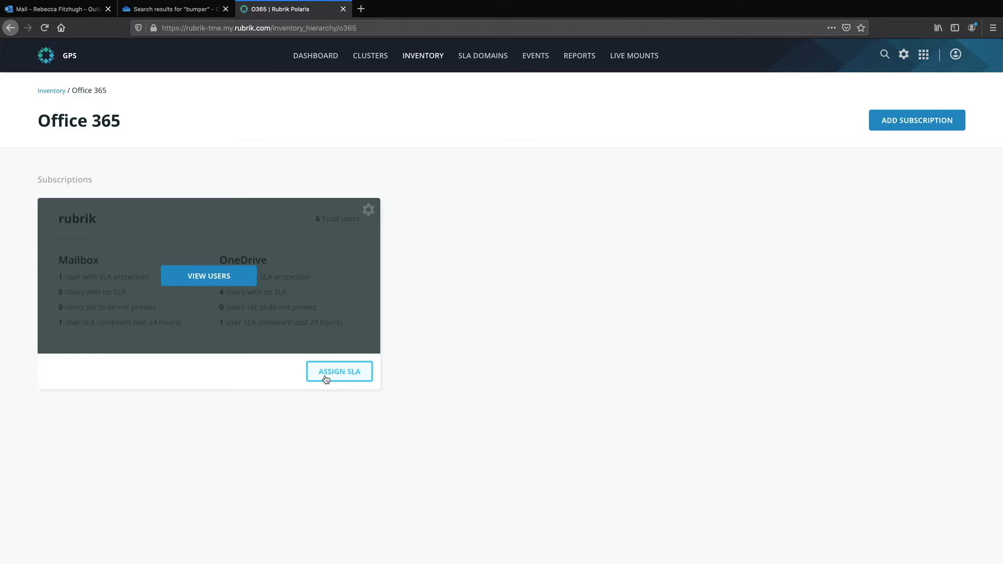
pyautogui.click(211, 278)
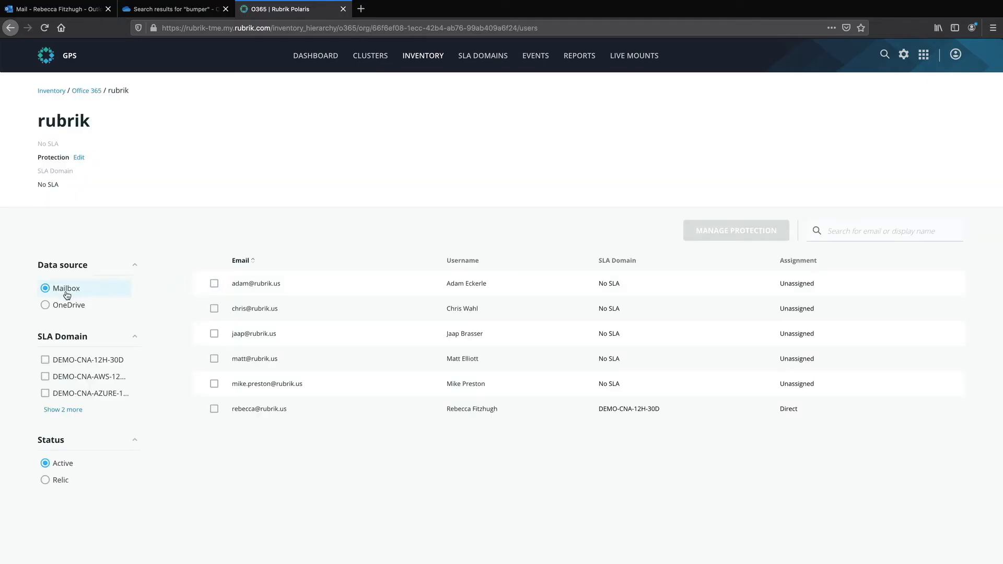
pyautogui.click(67, 308)
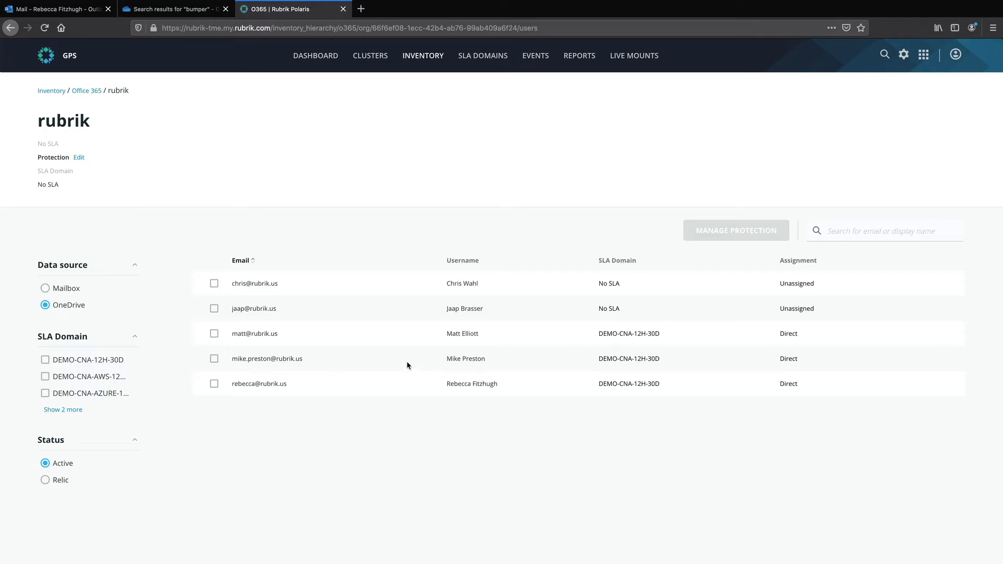
# Assign the DEMO-CNA-12H-30D SLA domain to the two OneDrive users that have no SLA
pyautogui.click(215, 284)
pyautogui.click(215, 308)
pyautogui.click(730, 239)
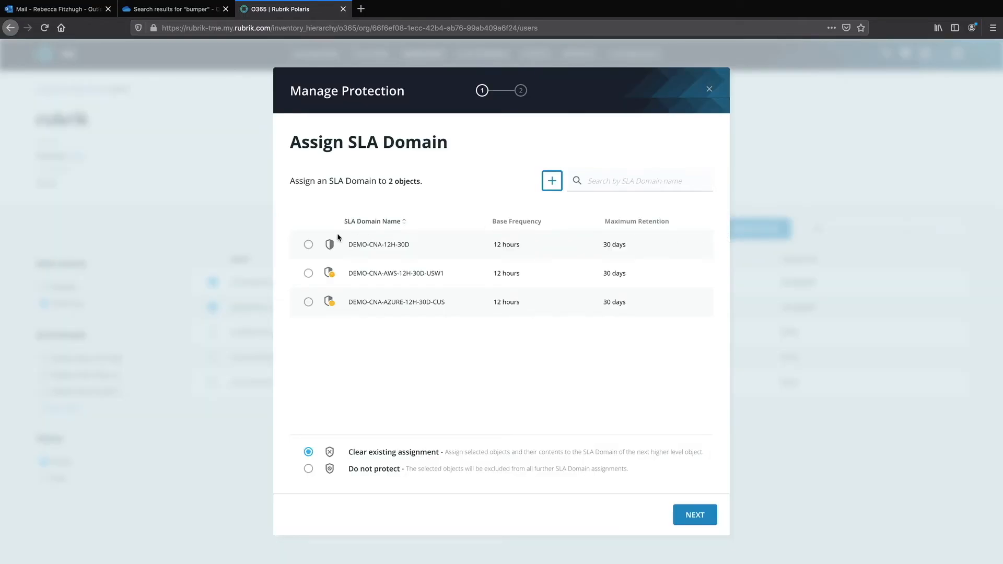
pyautogui.click(308, 244)
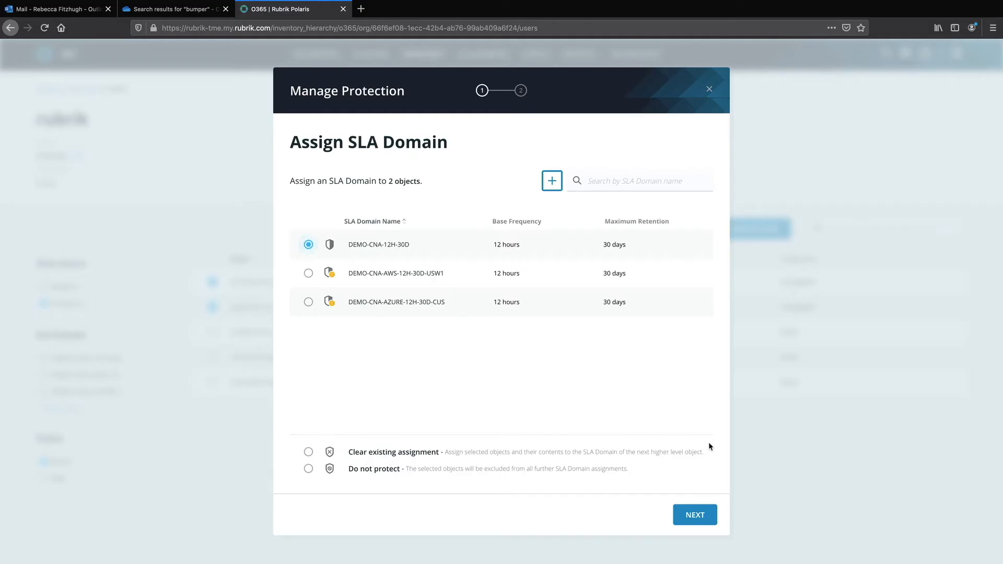
pyautogui.click(699, 515)
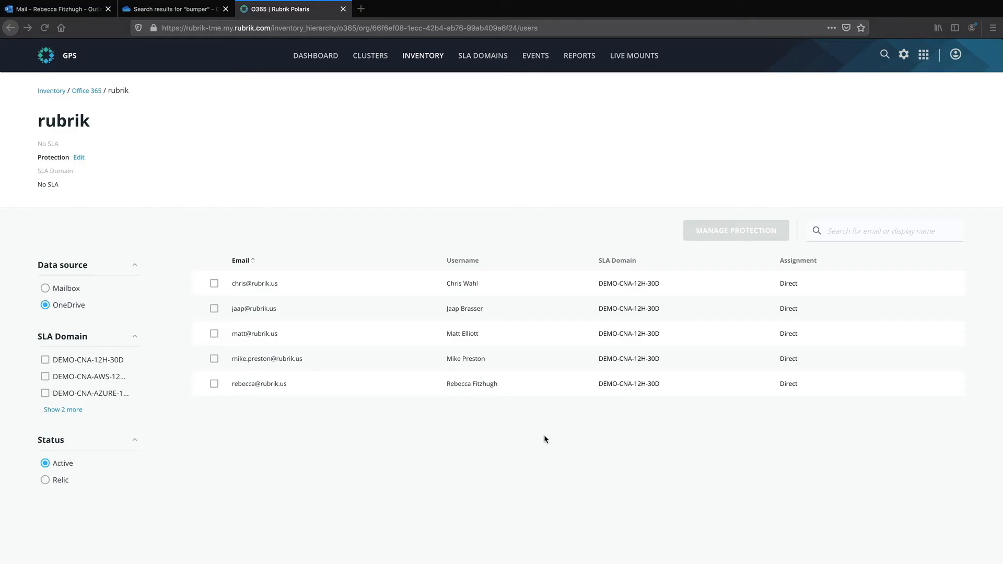
# Find the desired OneDrive user by first name, open that user's overview and check the available data source options
pyautogui.click(869, 228)
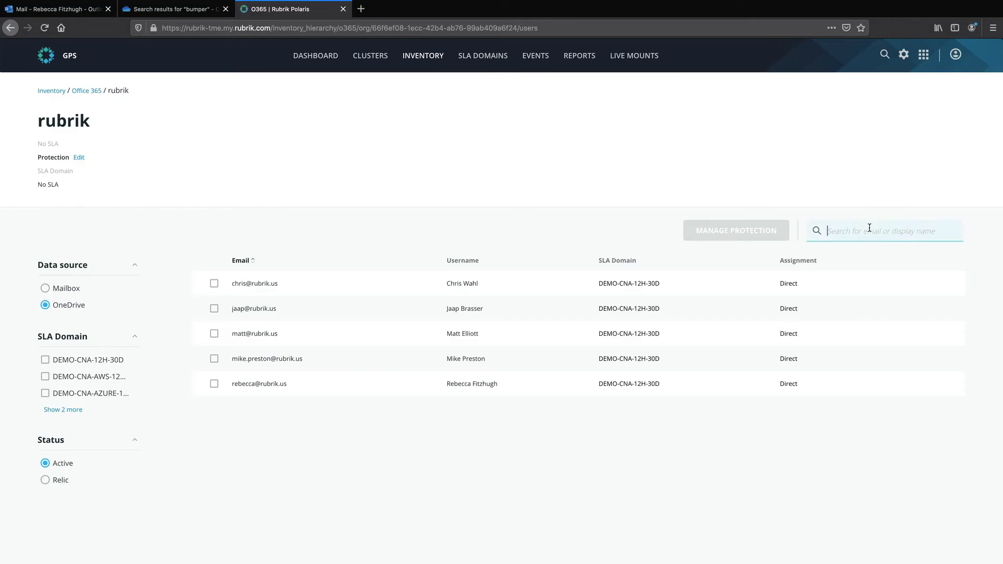
pyautogui.write('rebecc')
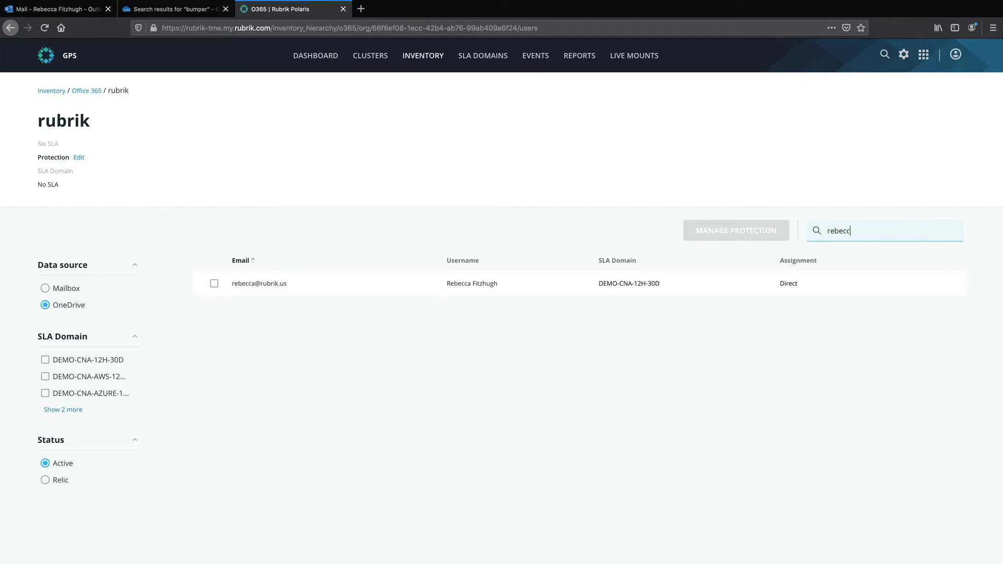
pyautogui.click(273, 285)
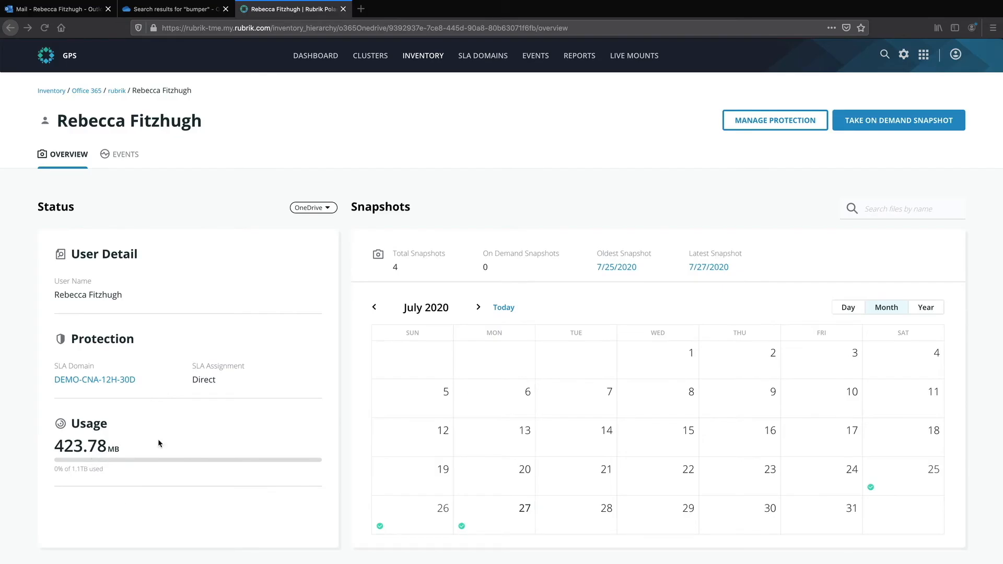
pyautogui.click(329, 209)
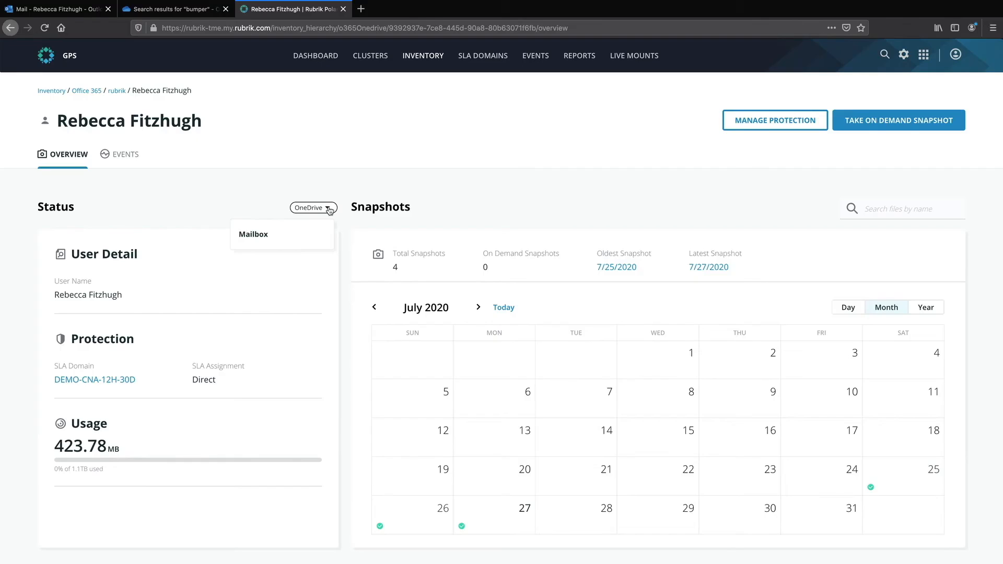
pyautogui.click(377, 206)
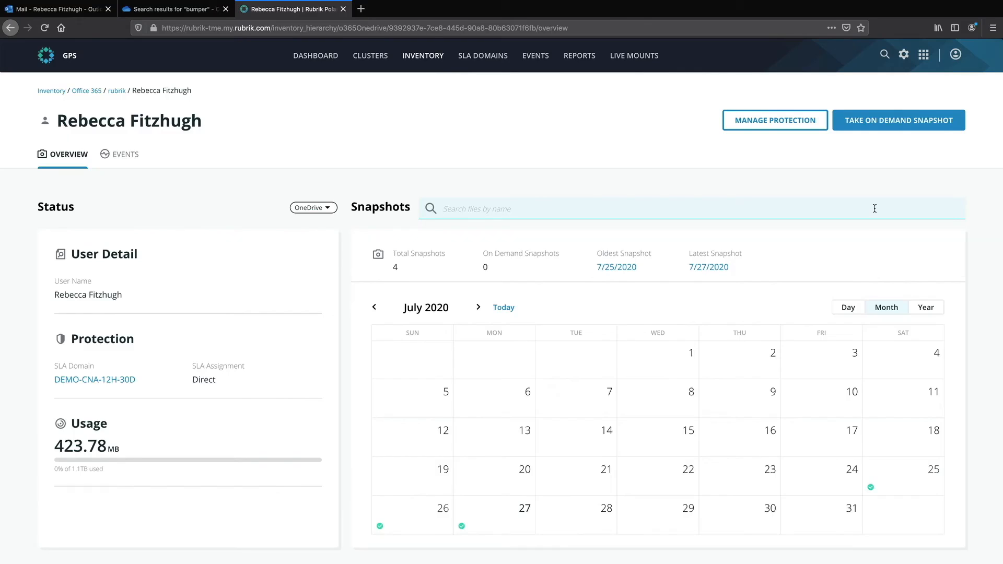
# Search the user's snapshots for "bumper", view the recovery options for Bumper.mp4 and close them without restoring
pyautogui.write('bumper')
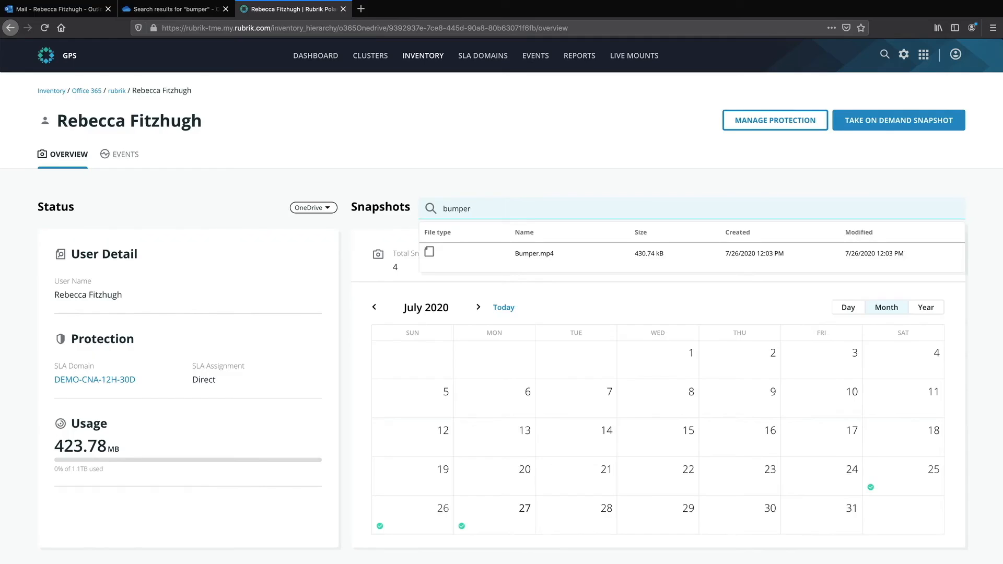
pyautogui.click(771, 262)
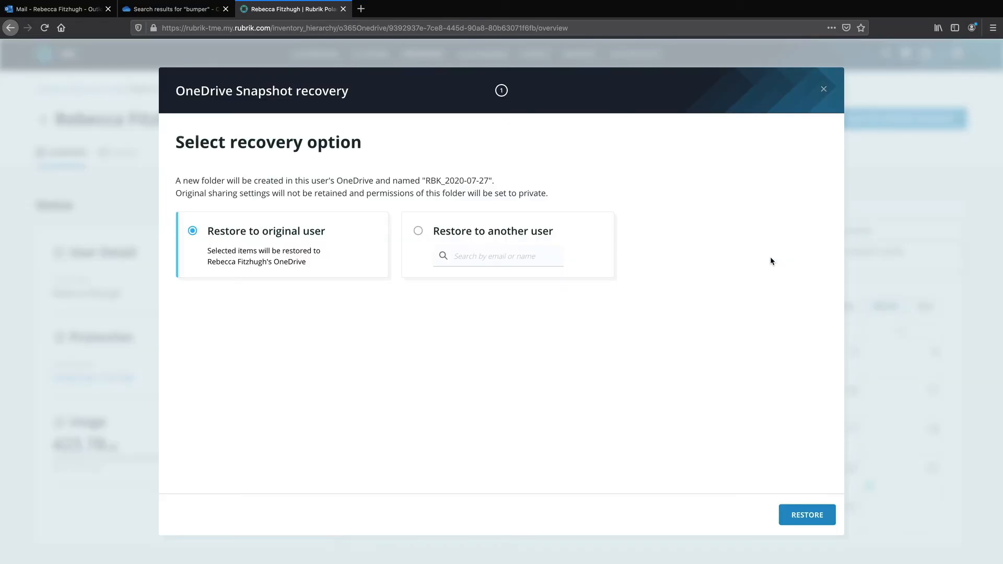
pyautogui.click(825, 90)
pyautogui.click(793, 194)
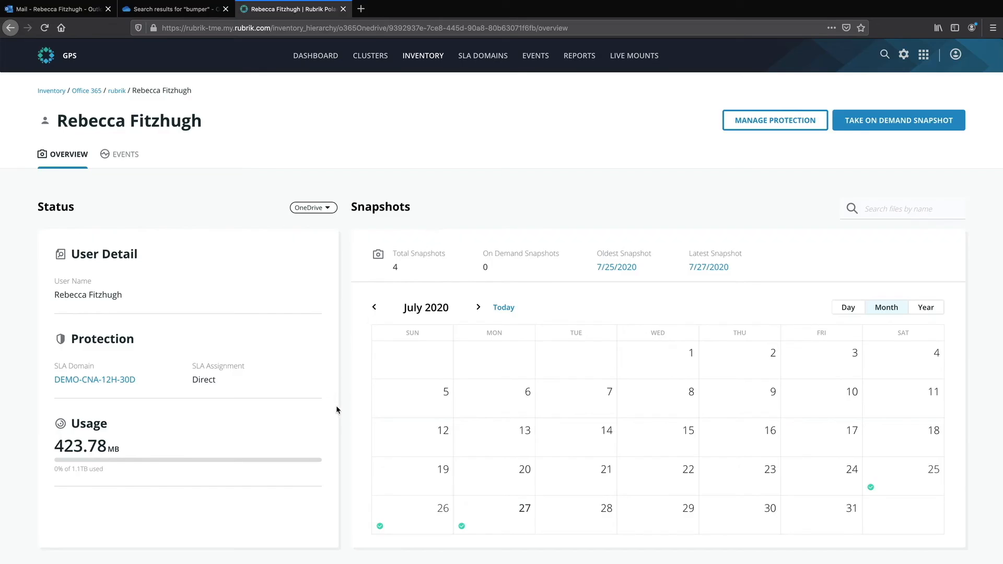
# Open the recovery options of the 5:01 PM OneDrive snapshot taken on 7/26/2020
pyautogui.moveTo(388, 530)
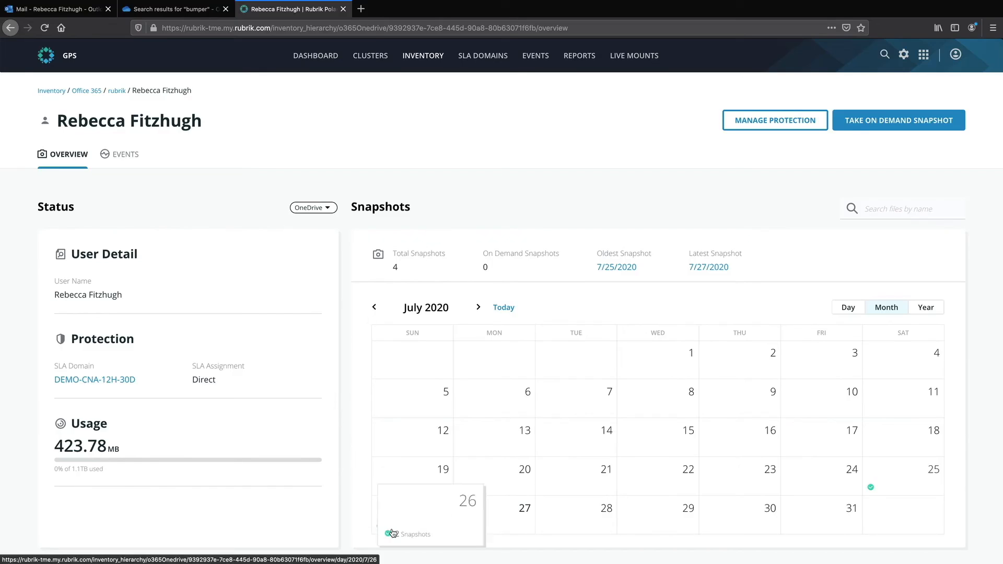
pyautogui.click(398, 535)
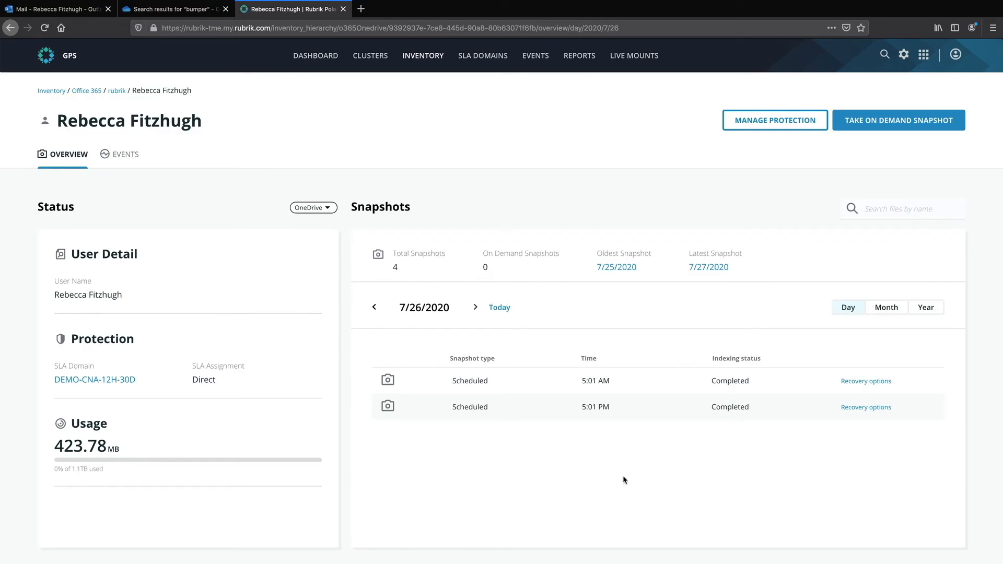
pyautogui.click(876, 408)
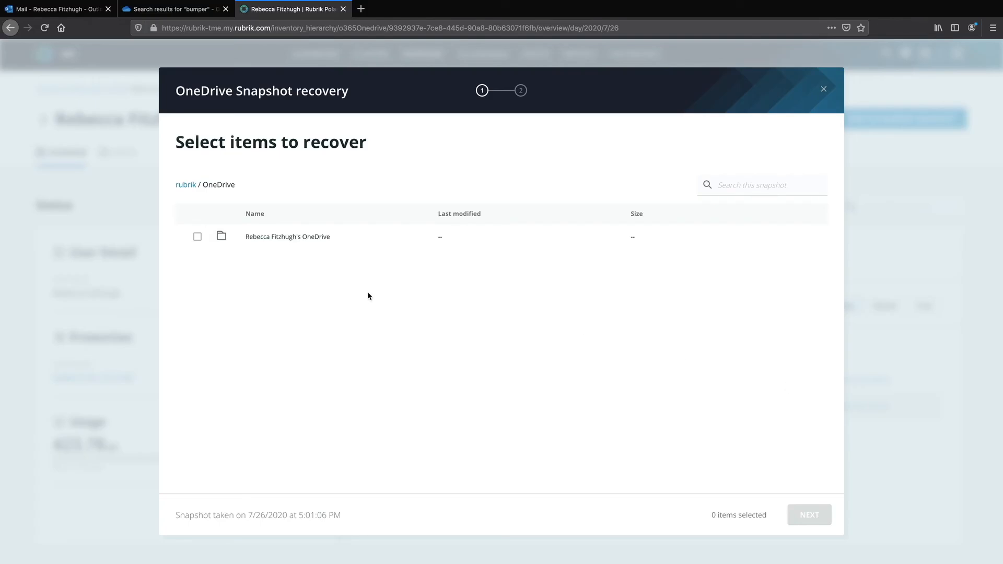
# Select only Bumper.mp4 inside the user's OneDrive folder in the snapshot and restore it to the original user
pyautogui.click(199, 237)
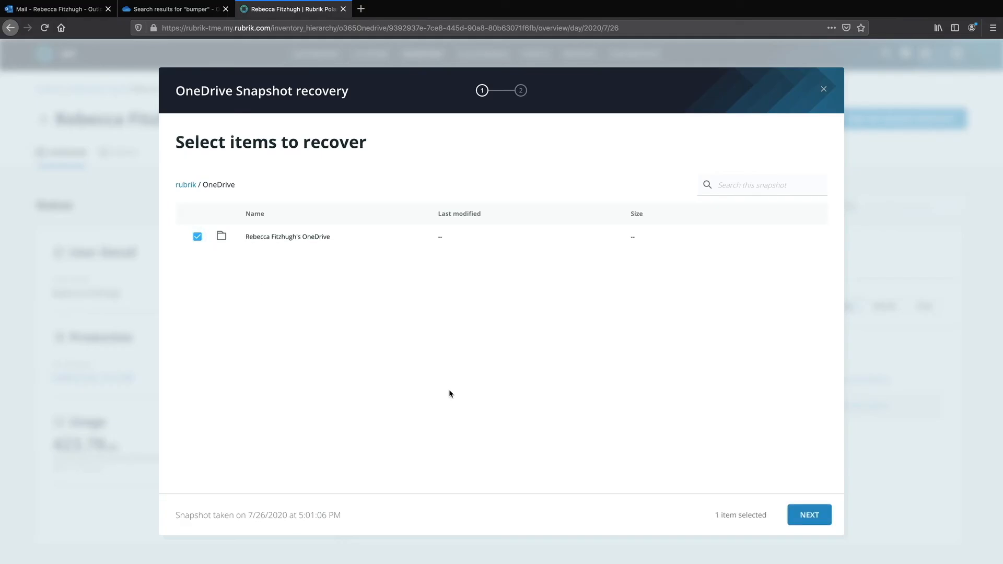
pyautogui.click(199, 237)
pyautogui.click(264, 237)
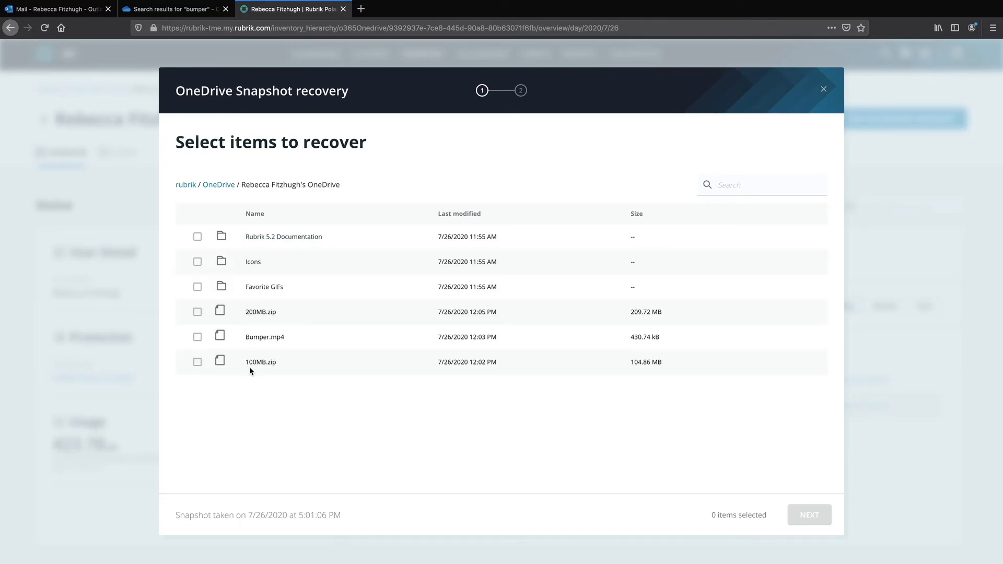
pyautogui.click(197, 337)
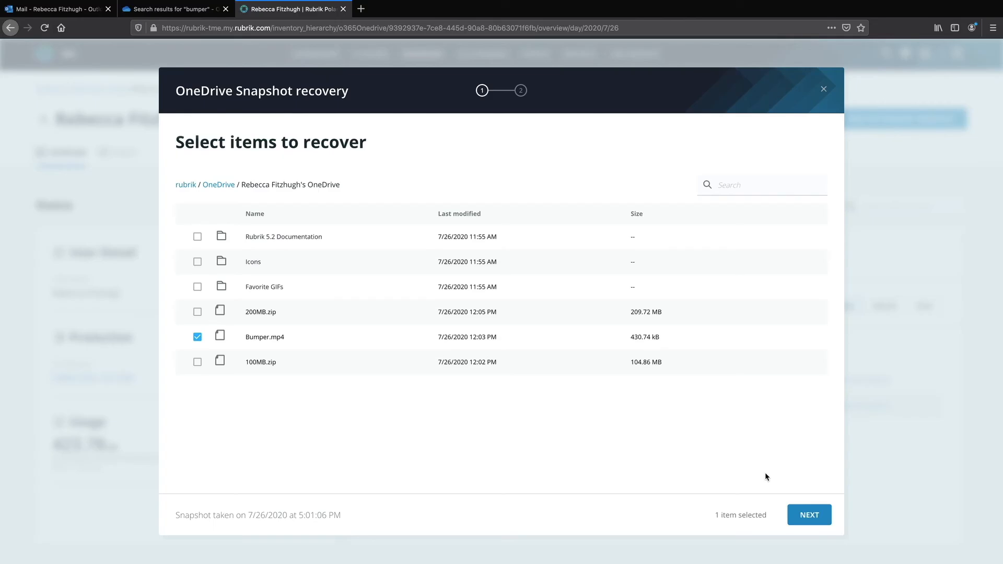
pyautogui.click(806, 517)
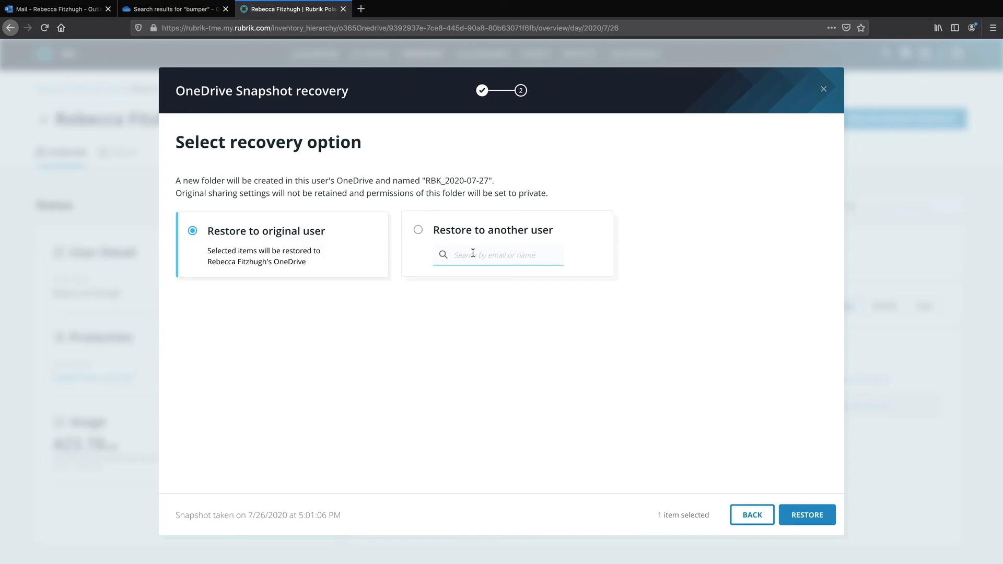
pyautogui.moveTo(496, 180); pyautogui.dragTo(426, 177)
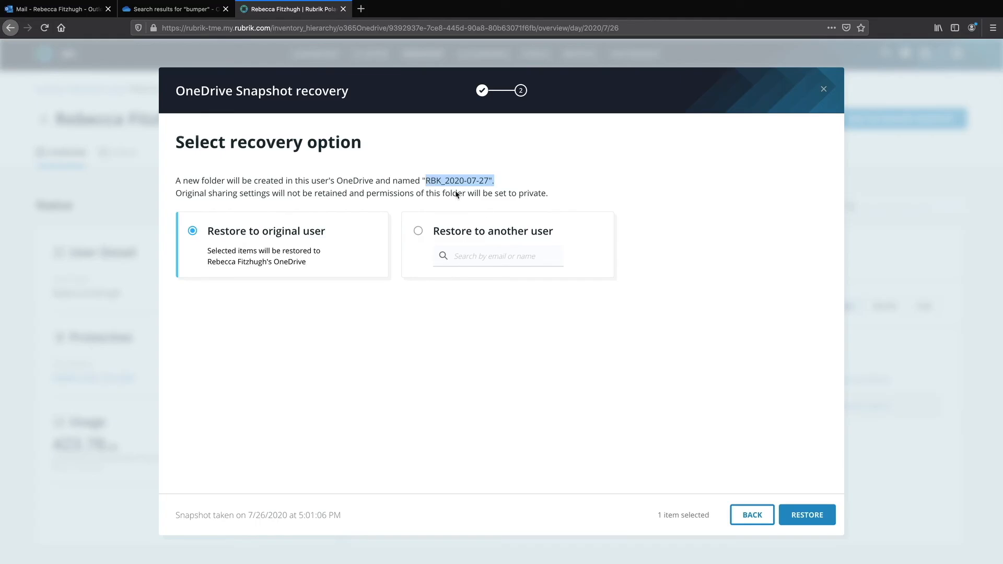
pyautogui.click(803, 521)
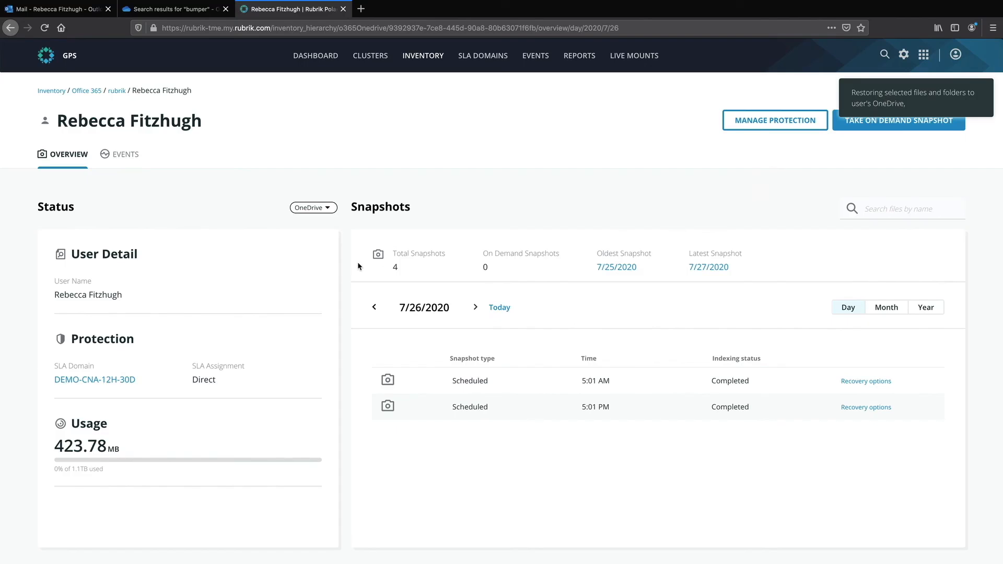
# Examine the event timeline of the user's newest OneDrive recovery event
pyautogui.click(116, 155)
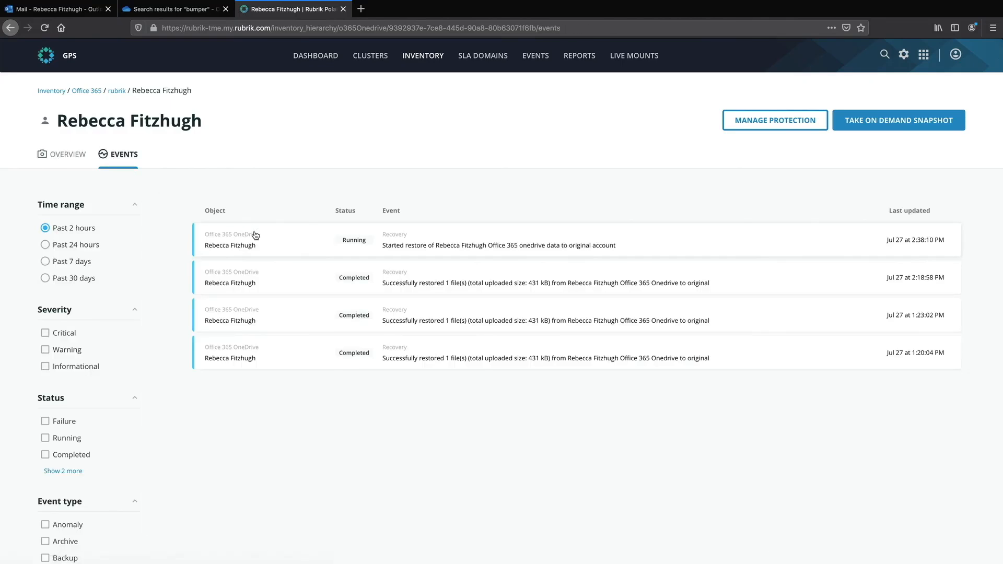
pyautogui.click(305, 252)
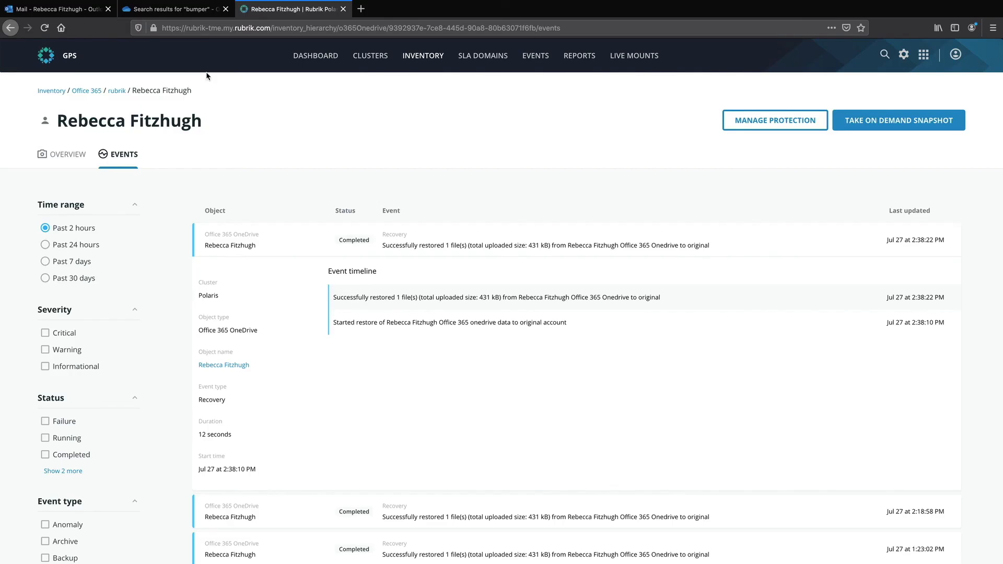
# Switch to OneDrive, open the RBK_2020-07-27 folder in My files, and play the restored Bumper.mp4 before closing it
pyautogui.click(199, 10)
pyautogui.click(40, 100)
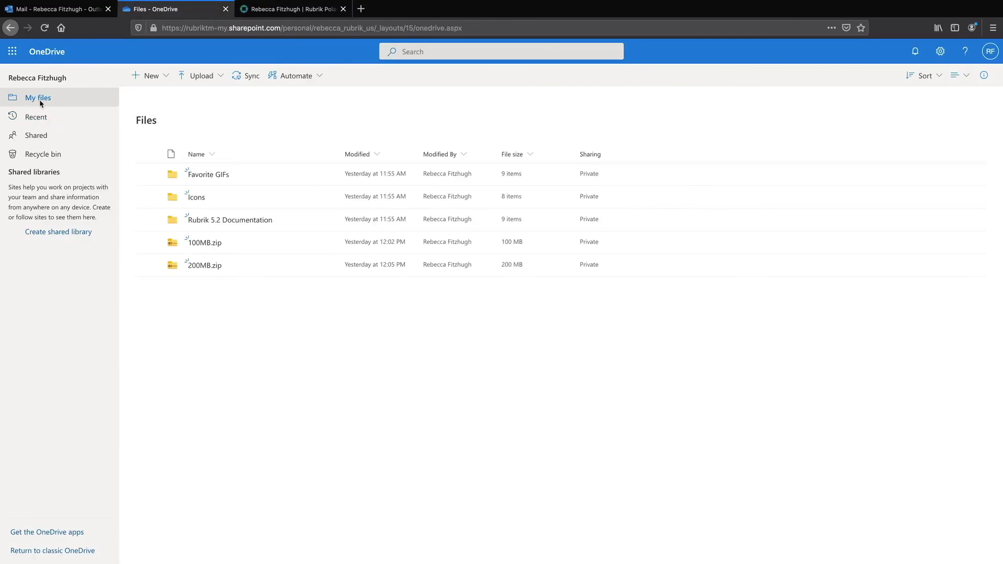
pyautogui.click(206, 167)
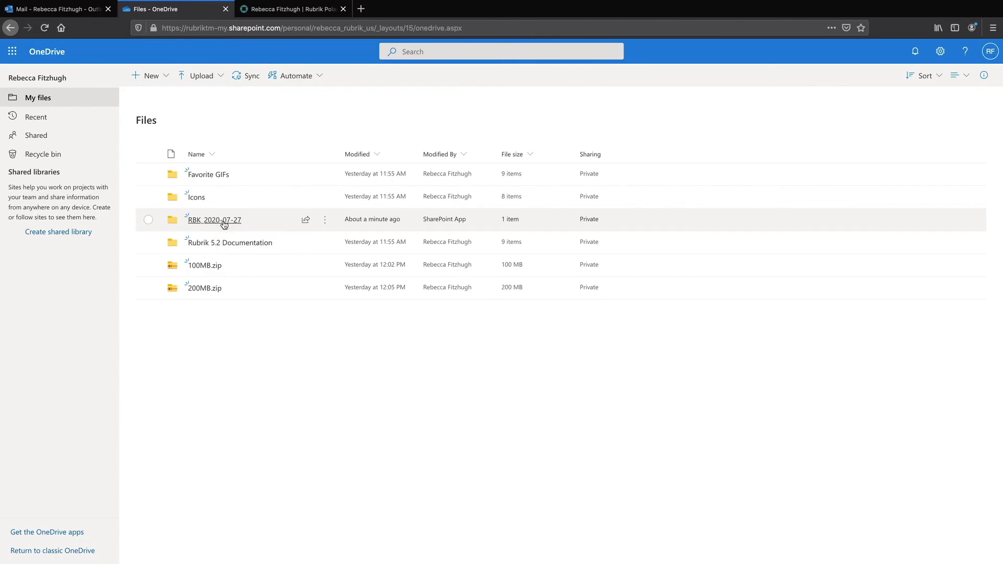
pyautogui.click(224, 220)
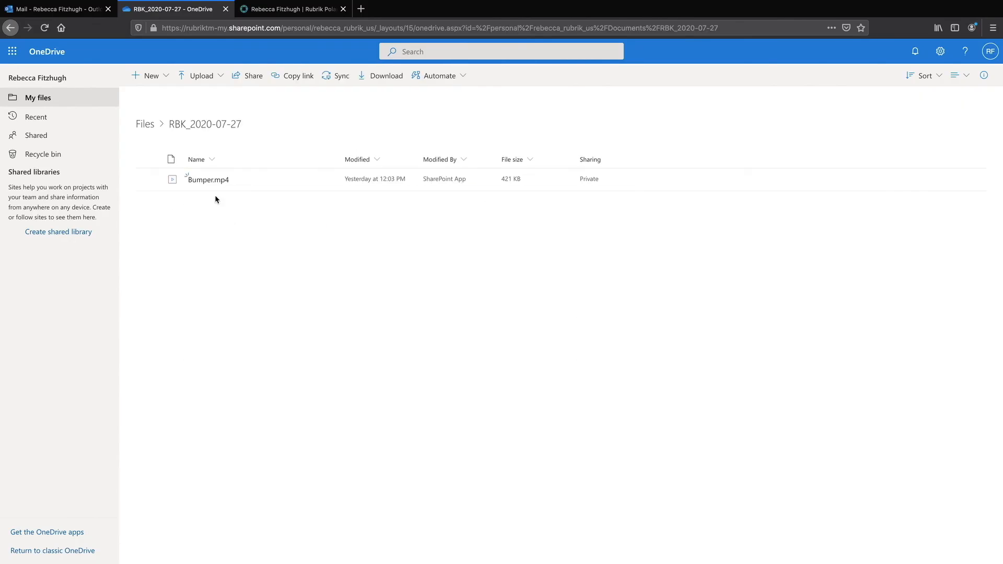
pyautogui.click(209, 180)
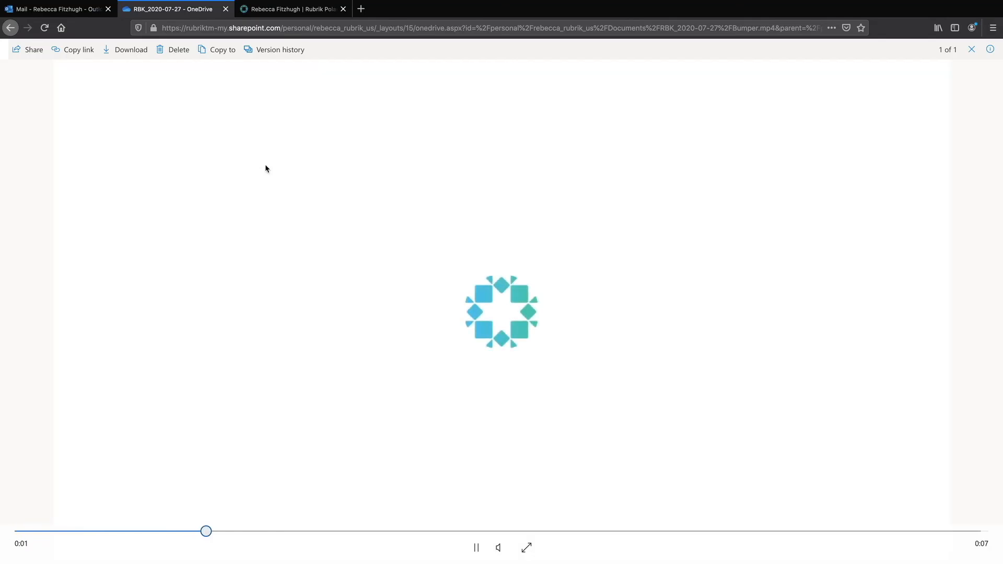
pyautogui.click(972, 50)
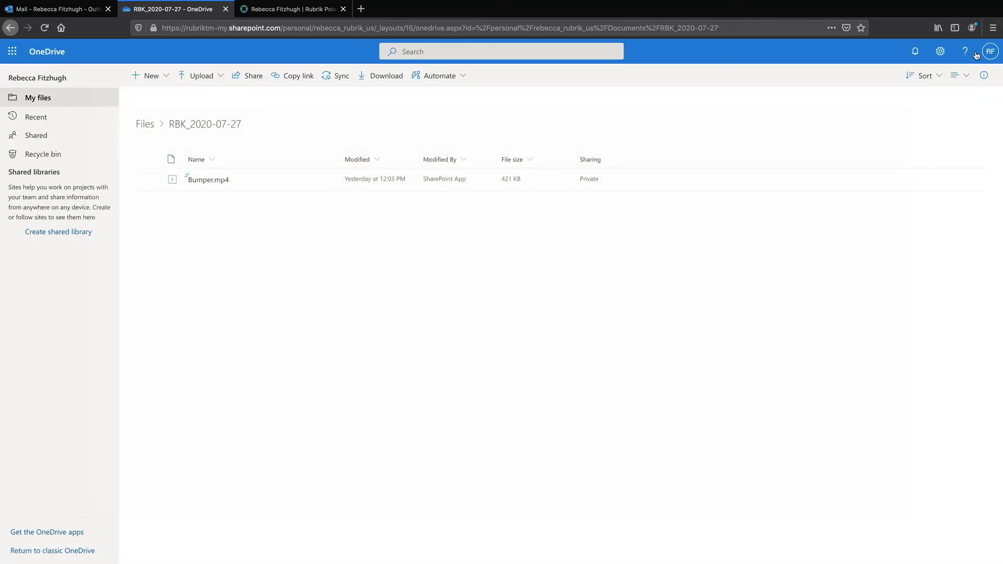
# Move the restored Bumper.mp4 from the RBK_2020-07-27 folder to the top level of Your OneDrive
pyautogui.rightClick(265, 183)
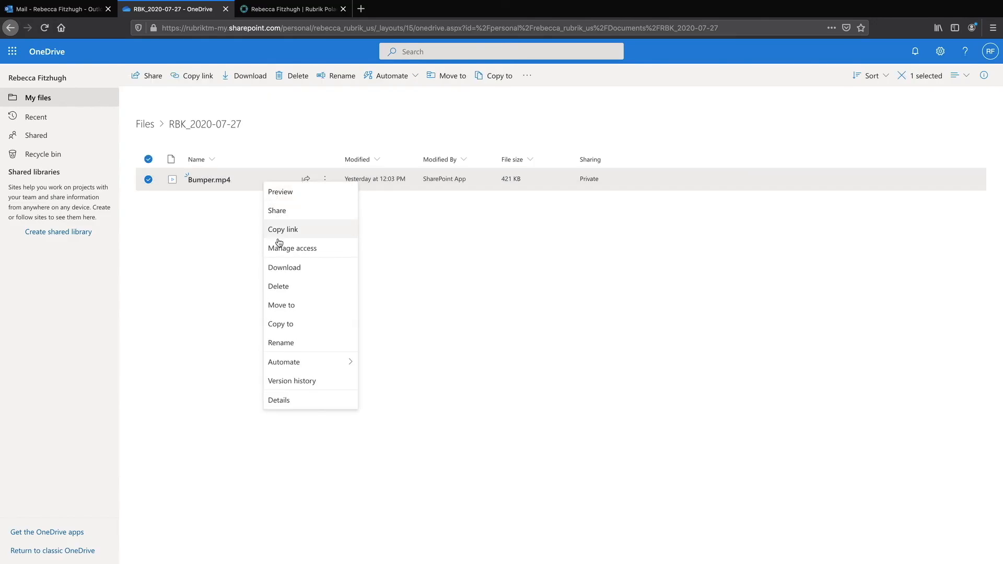
pyautogui.click(287, 306)
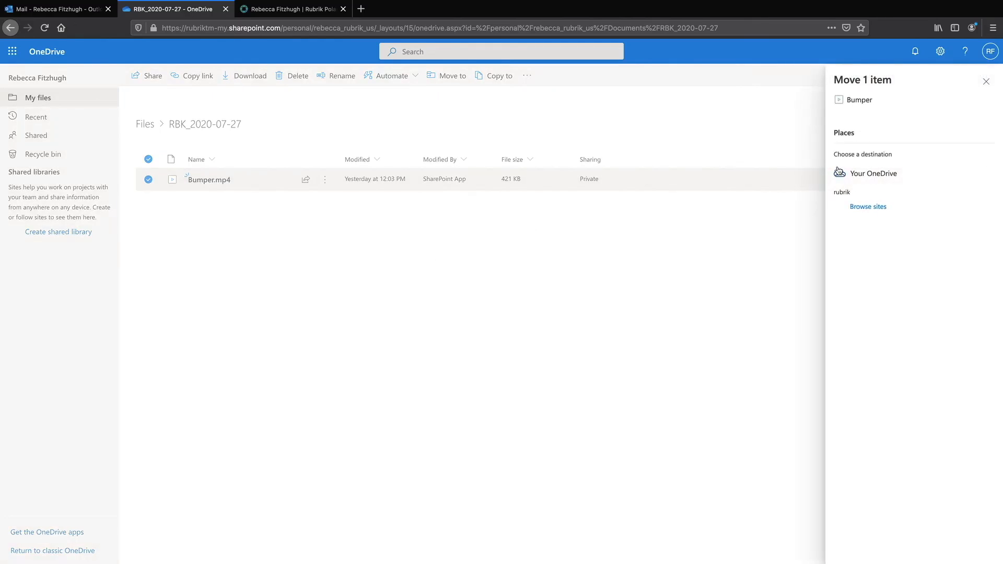
pyautogui.click(872, 173)
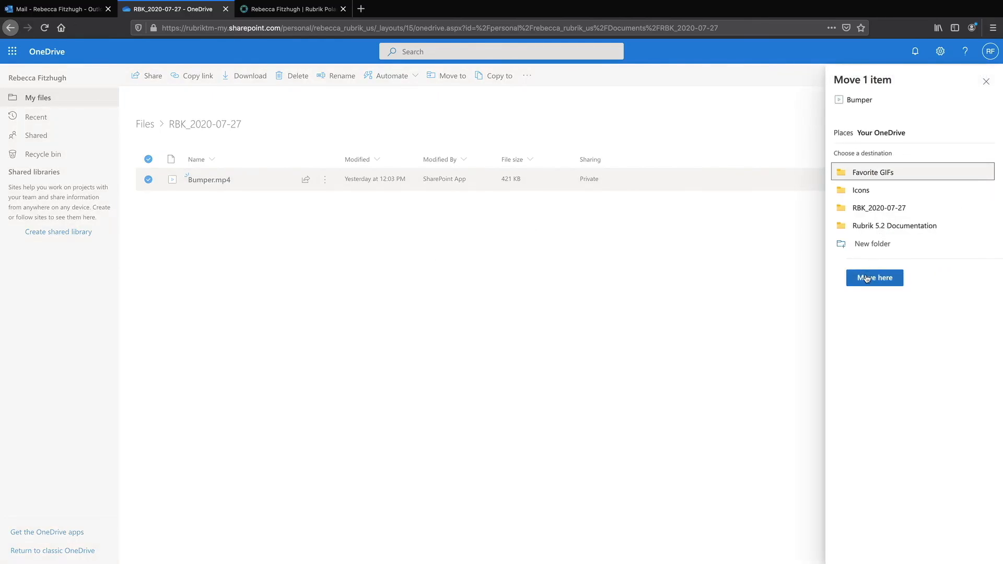
pyautogui.click(867, 278)
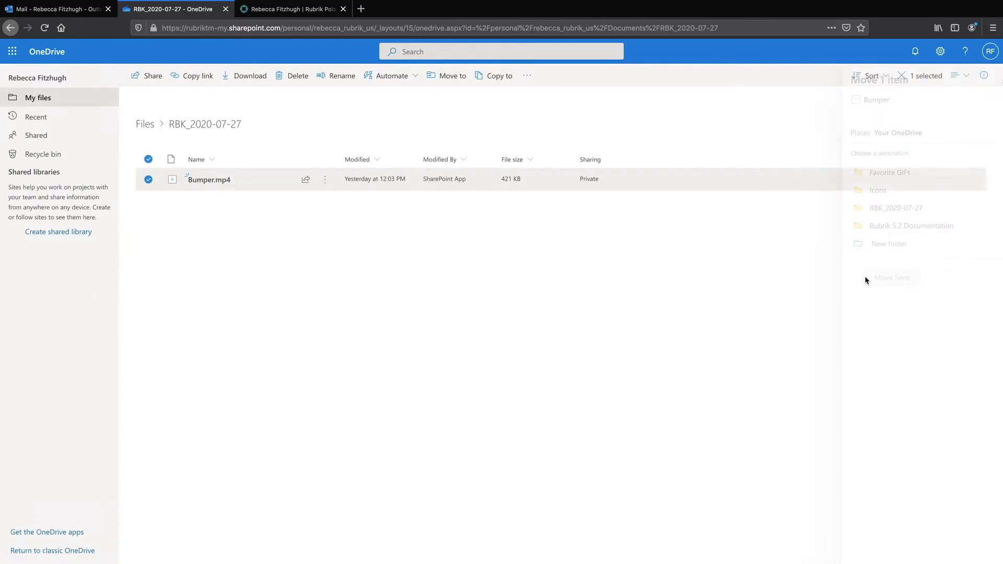
# Return to the top-level Files list and delete the emptied RBK_2020-07-27 folder
pyautogui.click(145, 125)
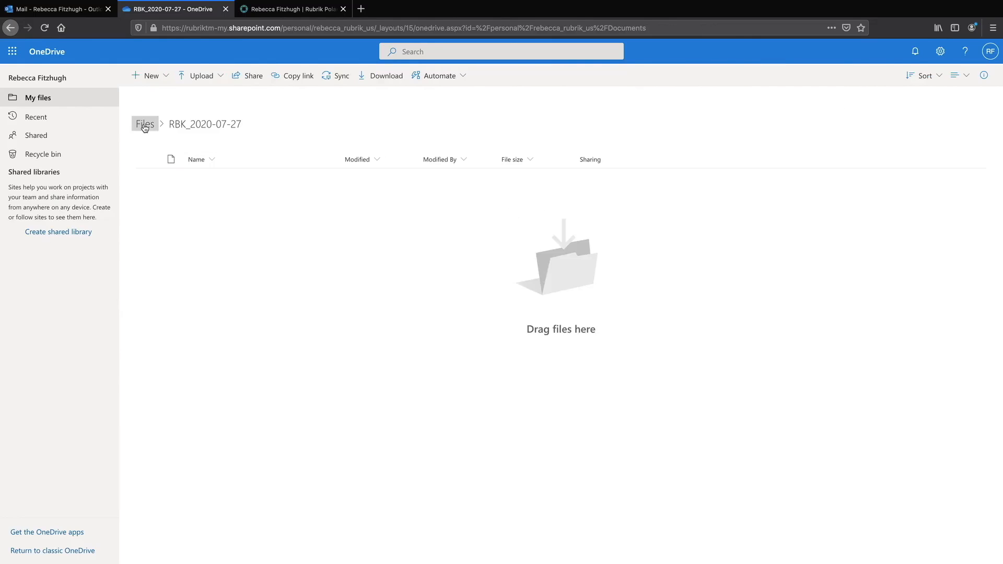
pyautogui.rightClick(222, 221)
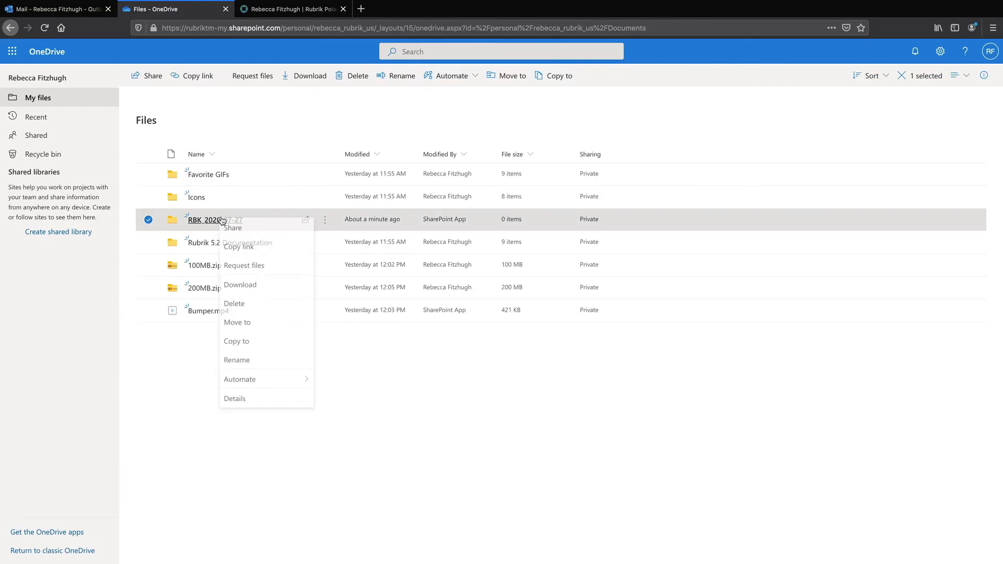
pyautogui.click(247, 322)
pyautogui.click(502, 328)
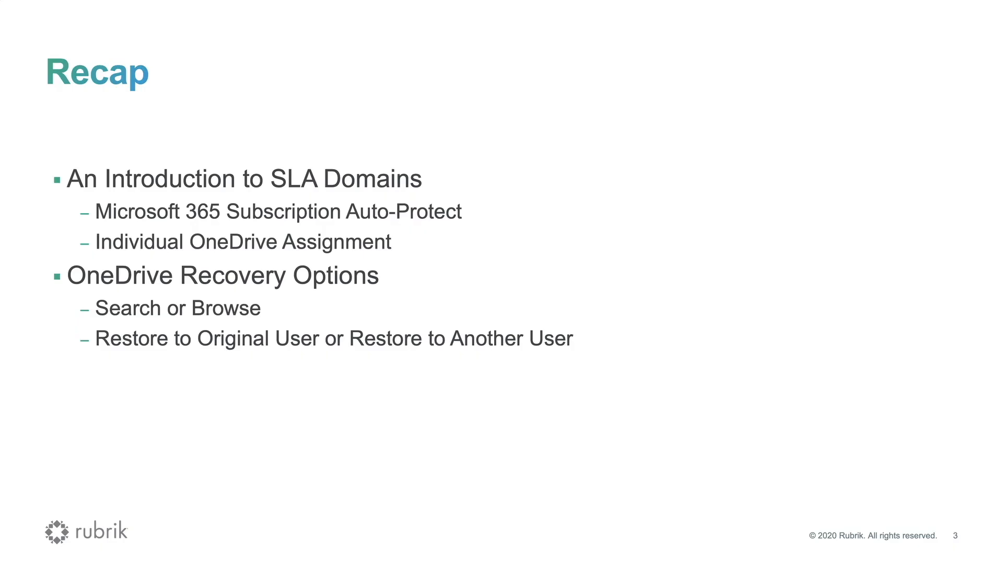
pyautogui.press('Right')
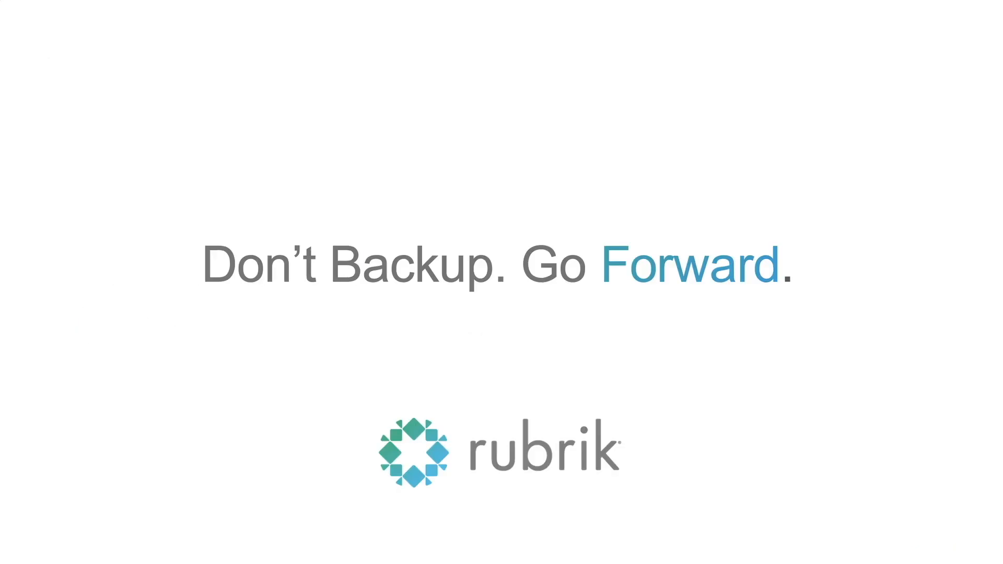